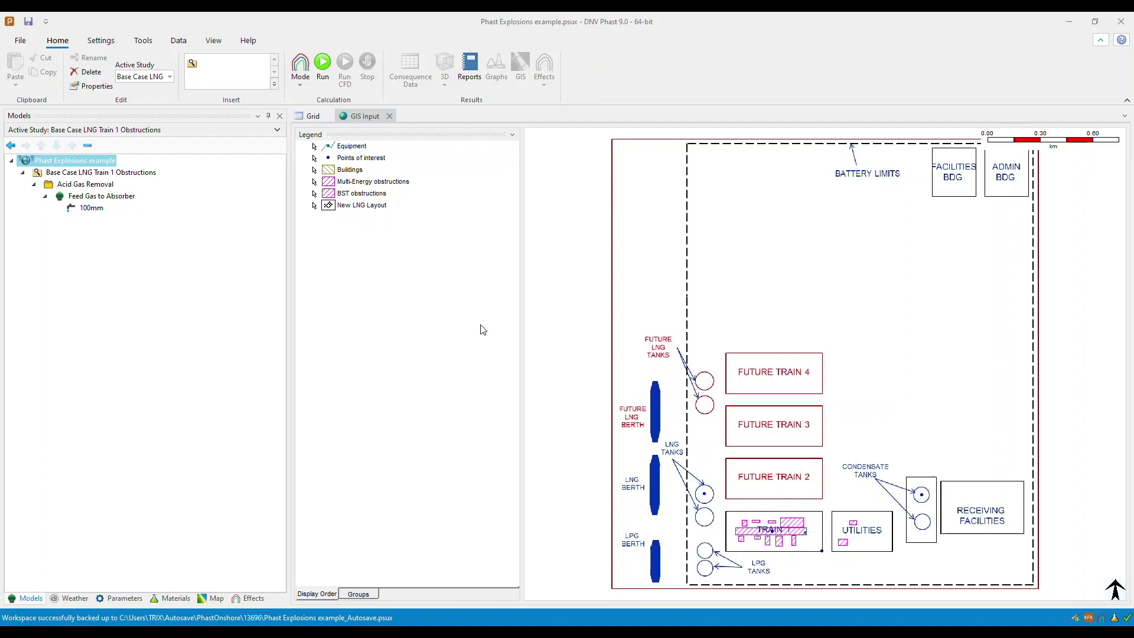
Insert a new building type under the Buildings group in the map objects tree
left_click(208, 600)
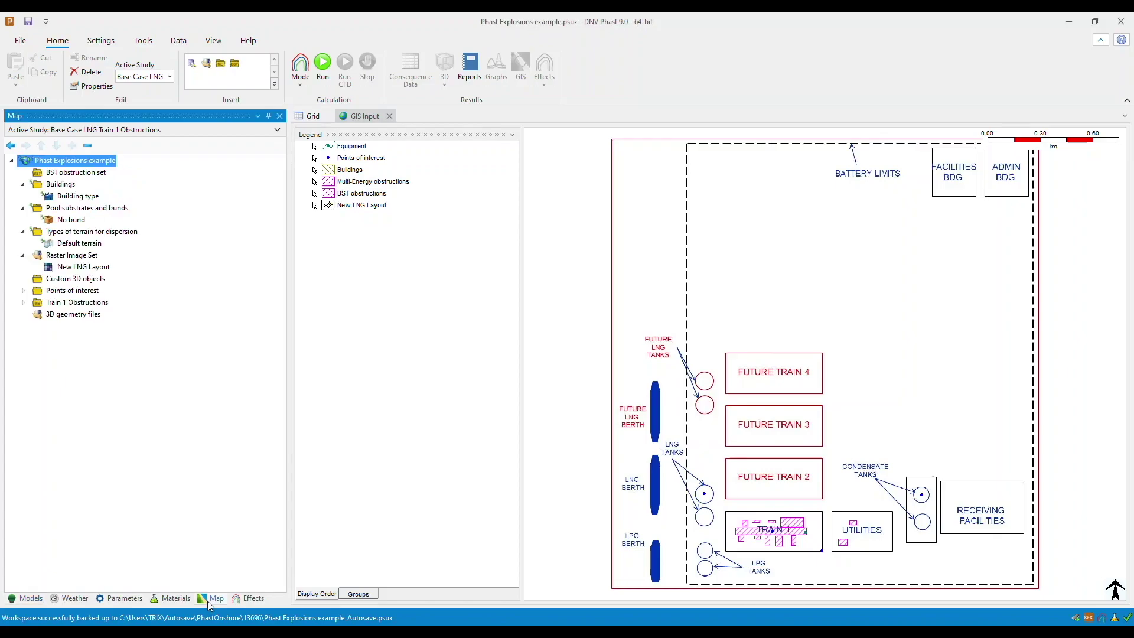
right_click(56, 186)
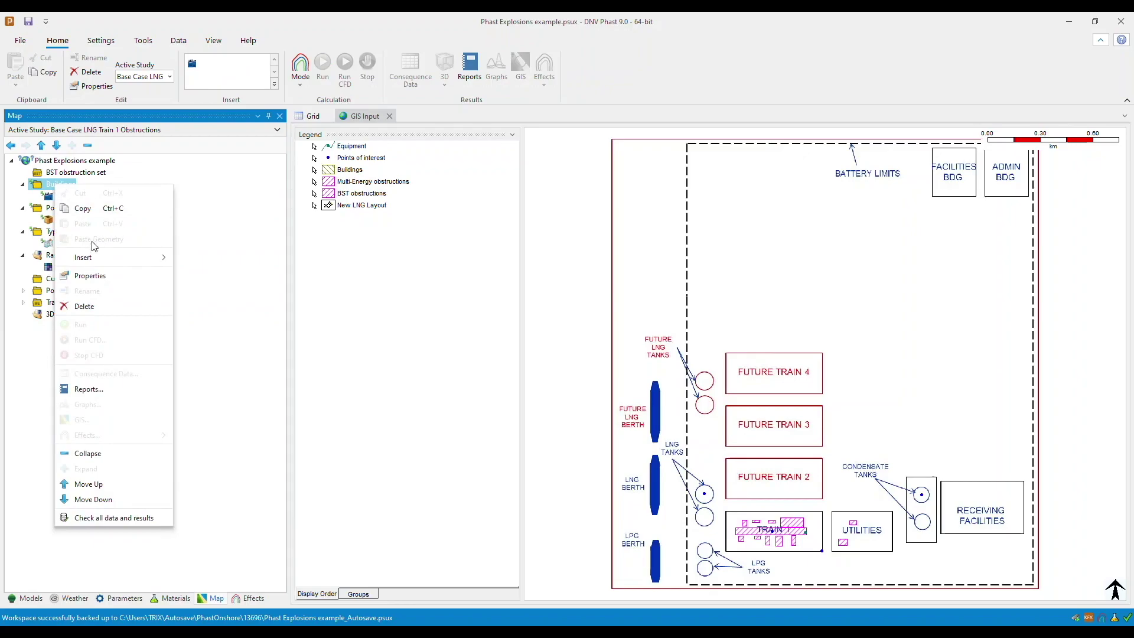
mouse_move(95, 258)
left_click(205, 264)
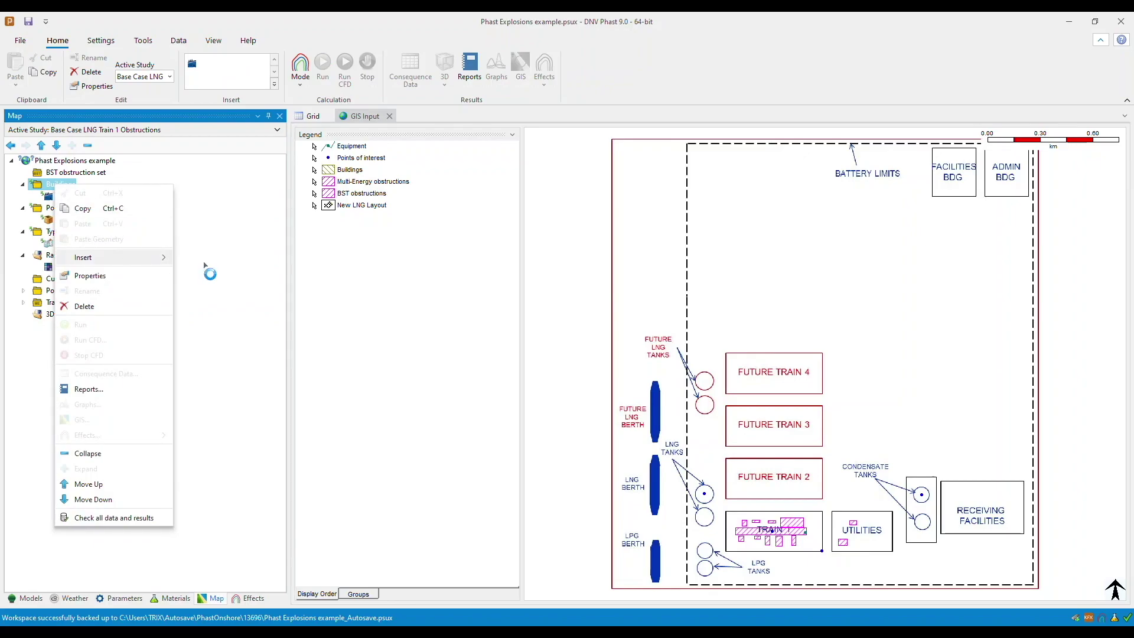
Rename the new building type to 'Building type_1' and open its settings
right_click(89, 213)
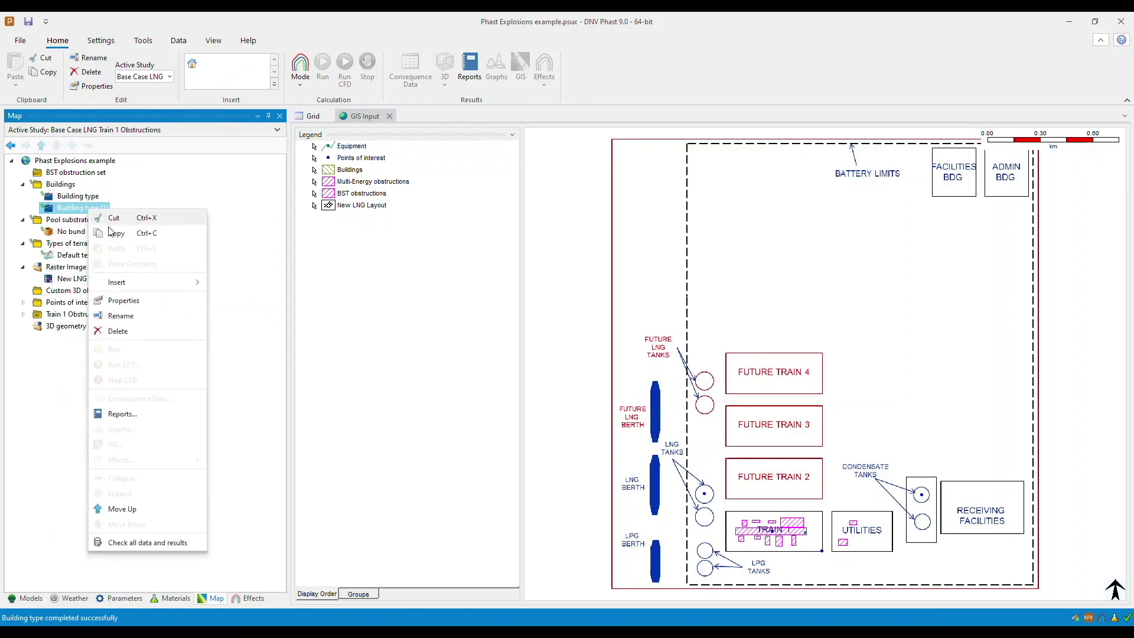
left_click(142, 315)
type("Building type_1")
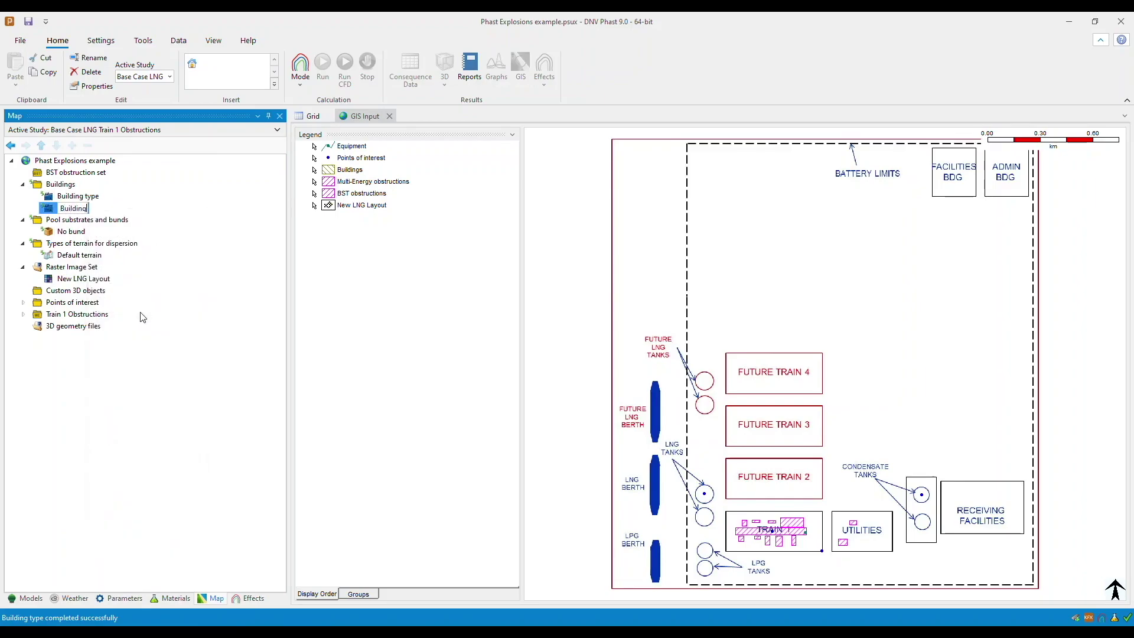
key("Return")
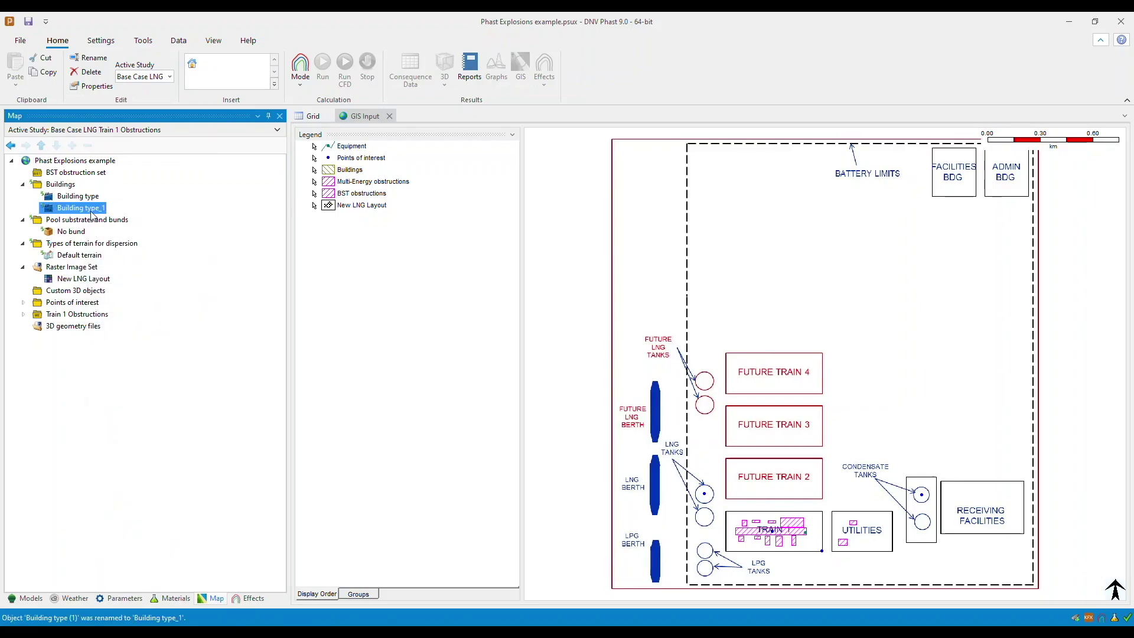
double_click(93, 211)
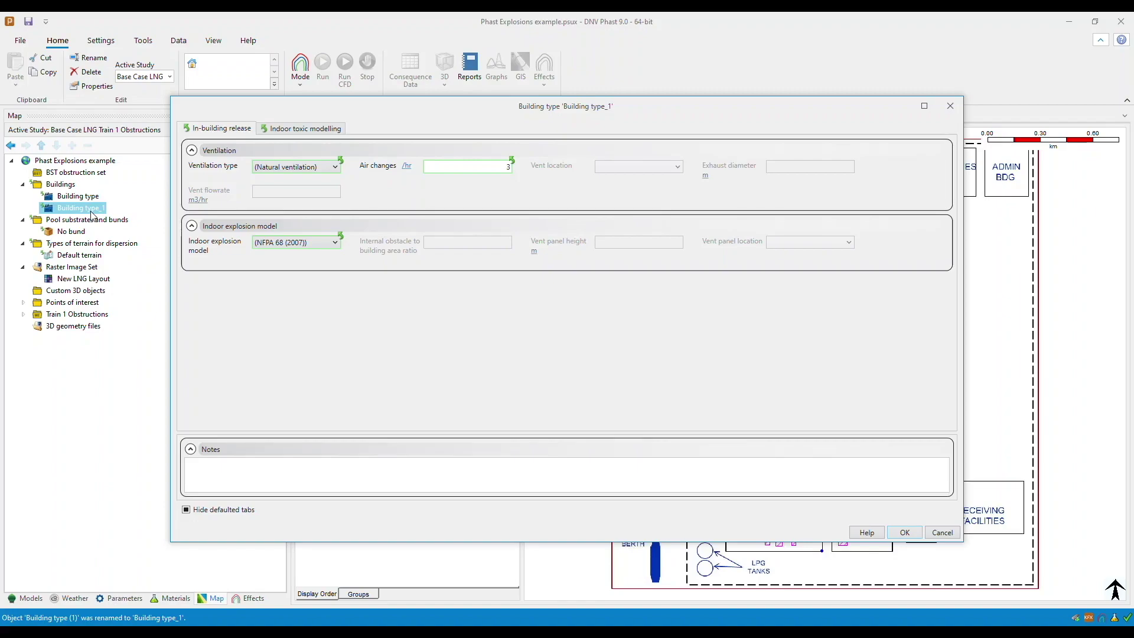
left_click(276, 171)
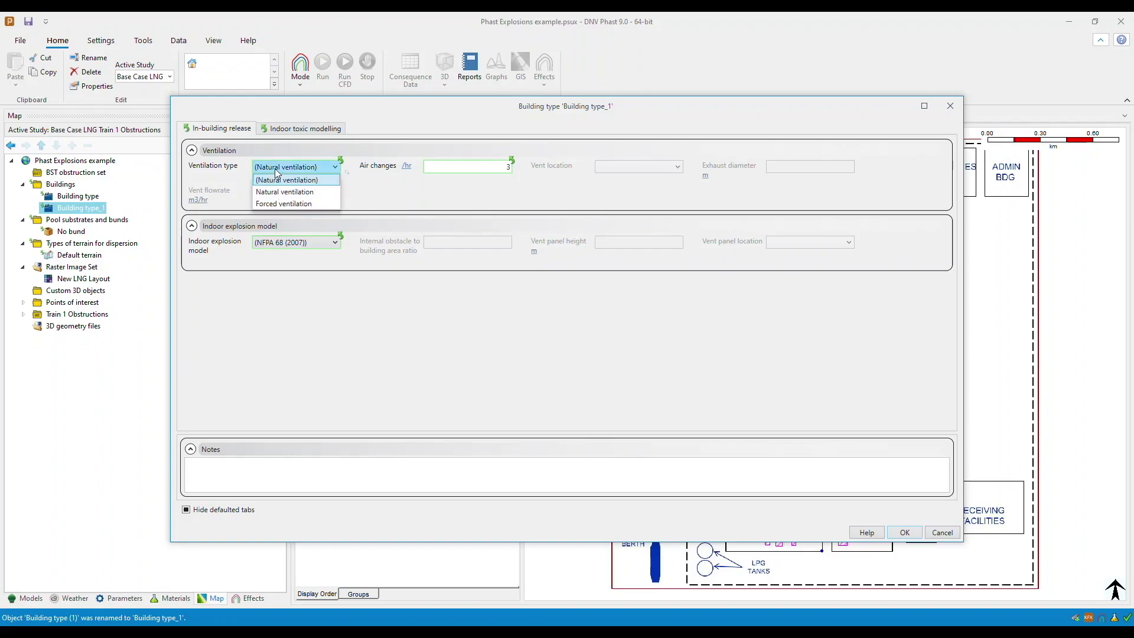
left_click(360, 185)
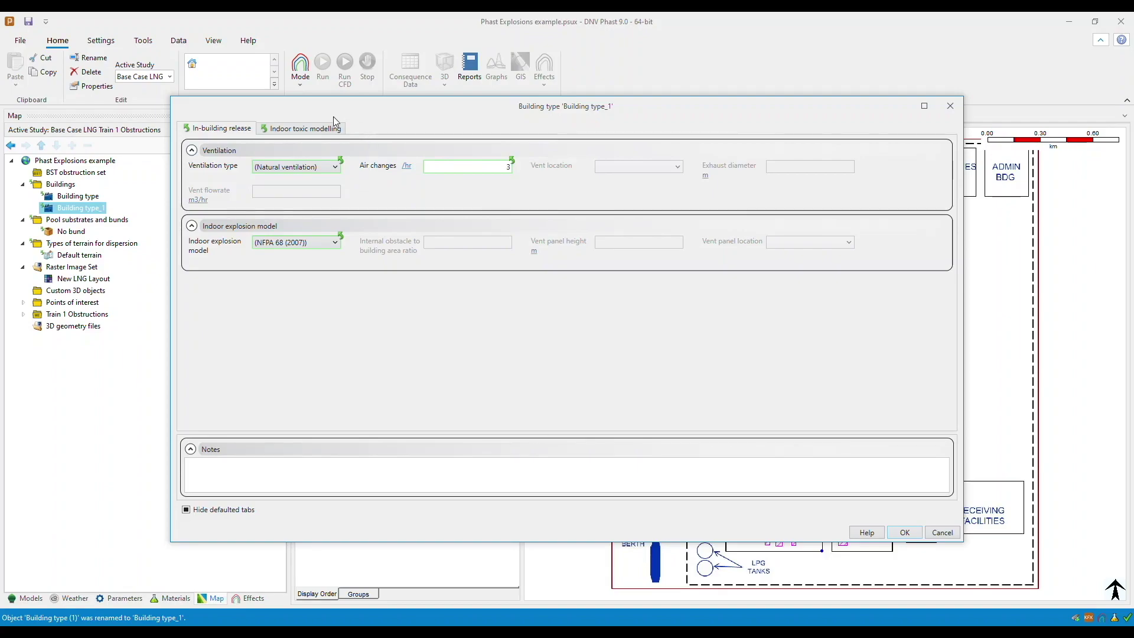
left_click(317, 135)
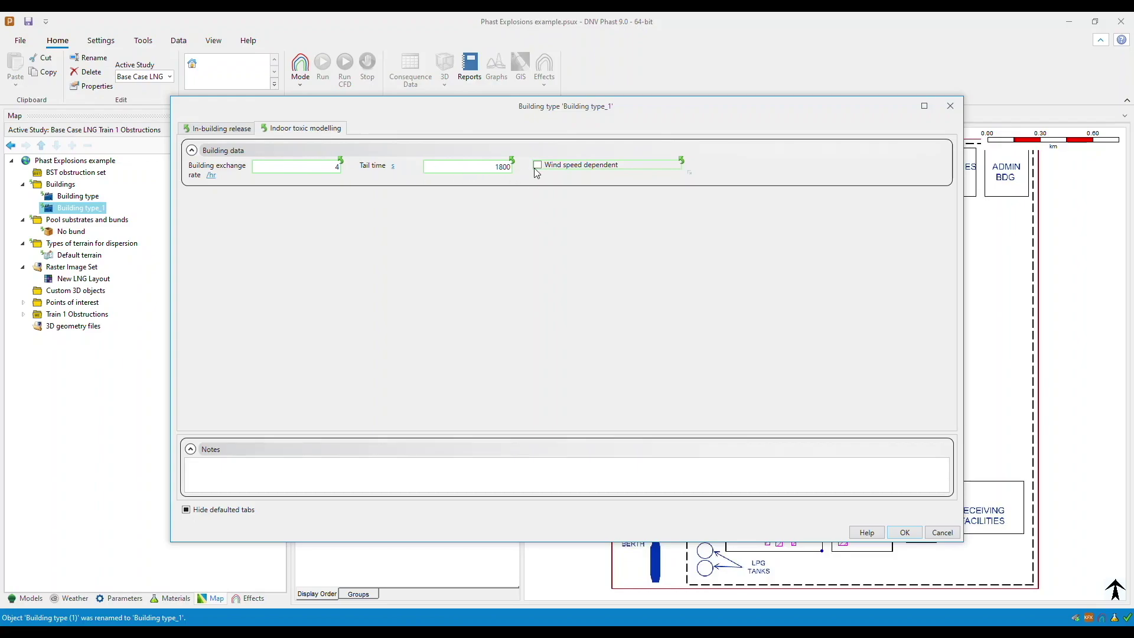
left_click(899, 533)
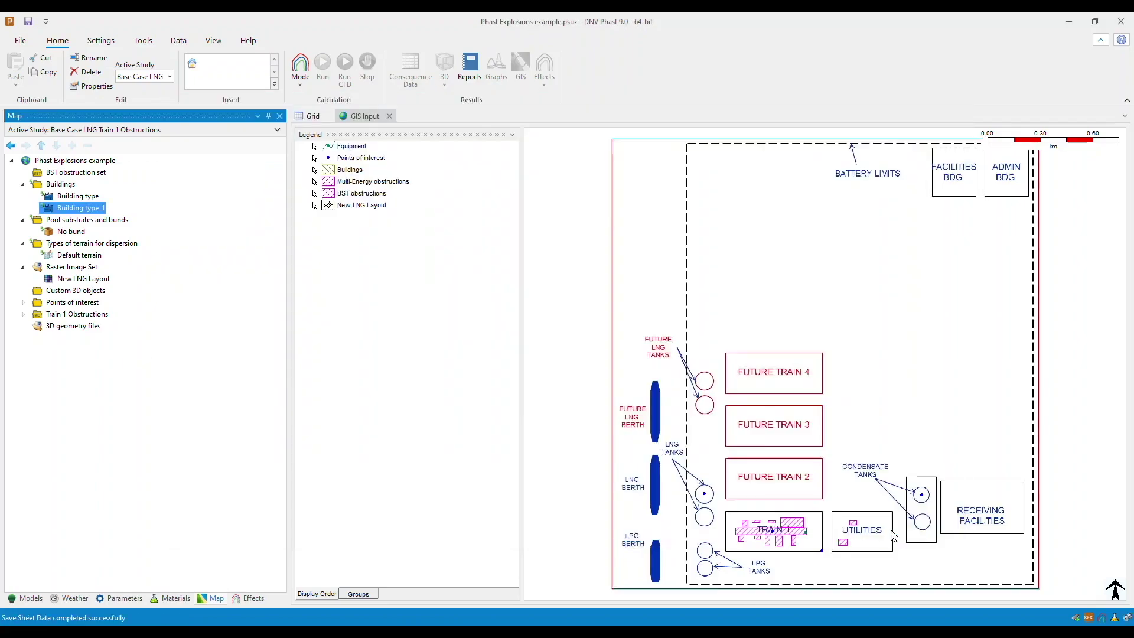
Insert a building under Building type_1, drawn as a rectangle over Future Train 4's right end
right_click(95, 213)
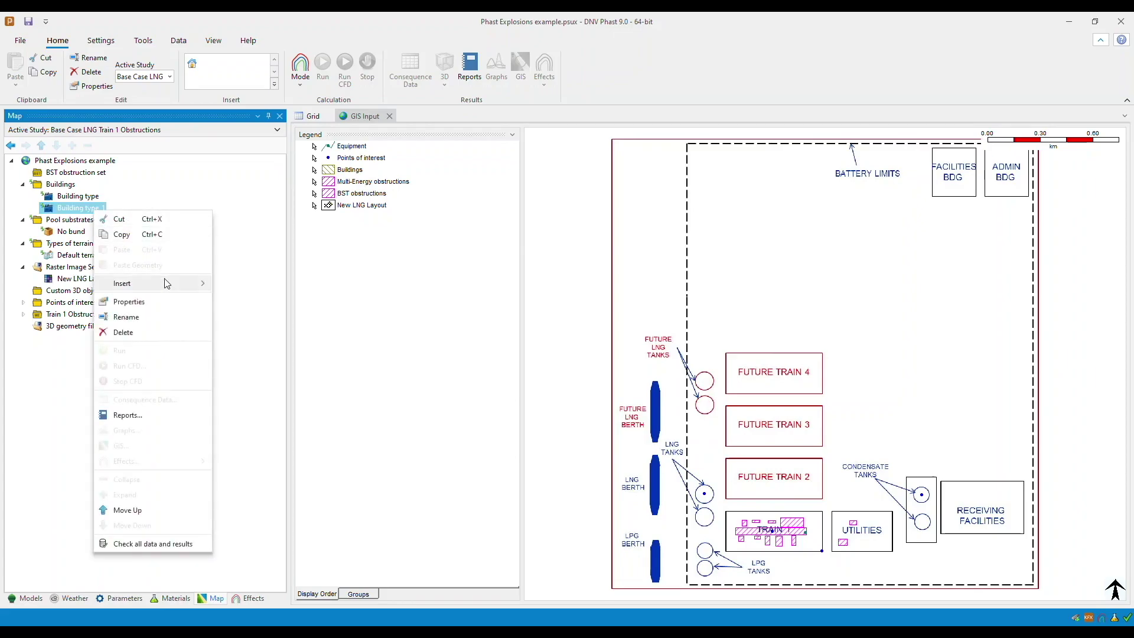
mouse_move(166, 284)
left_click(242, 285)
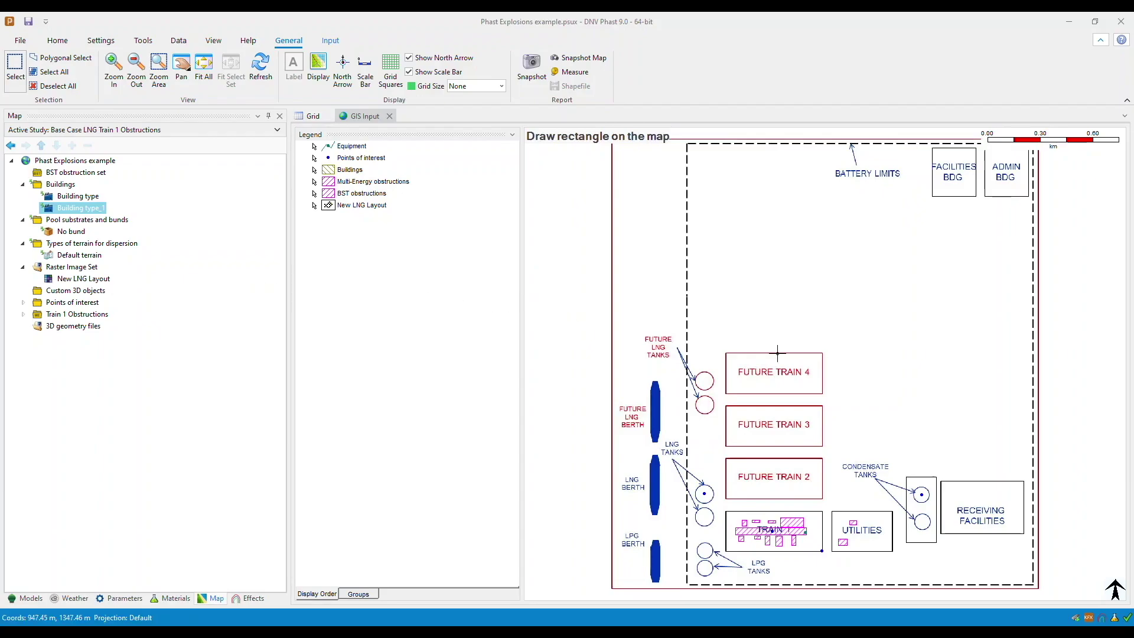
mouse_move(777, 353)
left_mouse_down()
mouse_move(823, 352)
mouse_move(822, 394)
left_mouse_up()
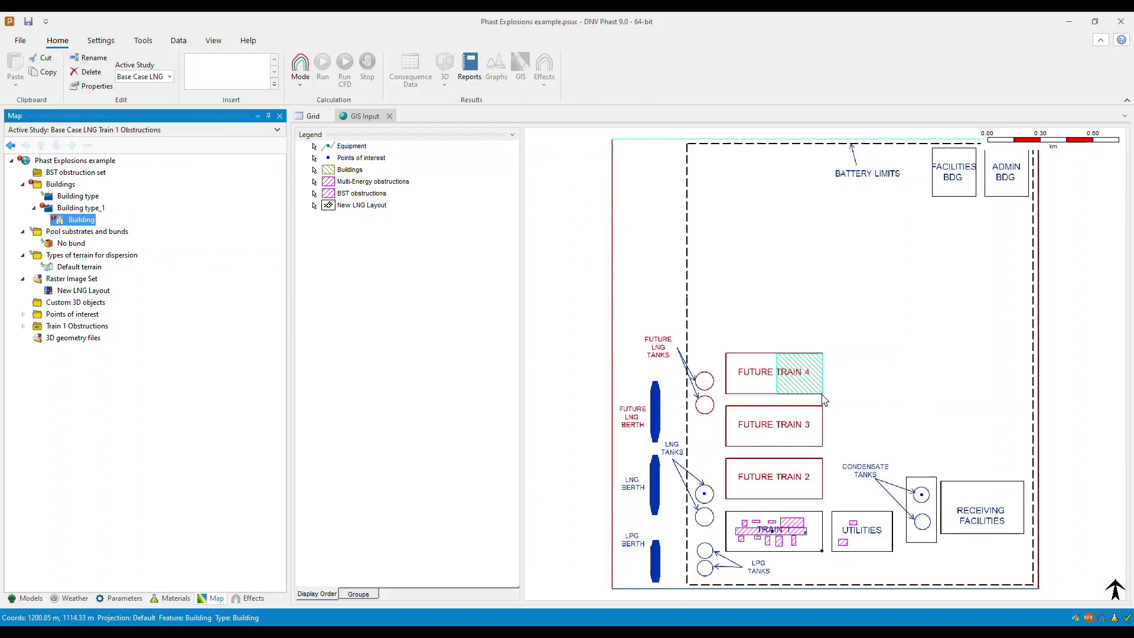
Rename the new building to 'Processing Unit-1' and open its settings
right_click(75, 222)
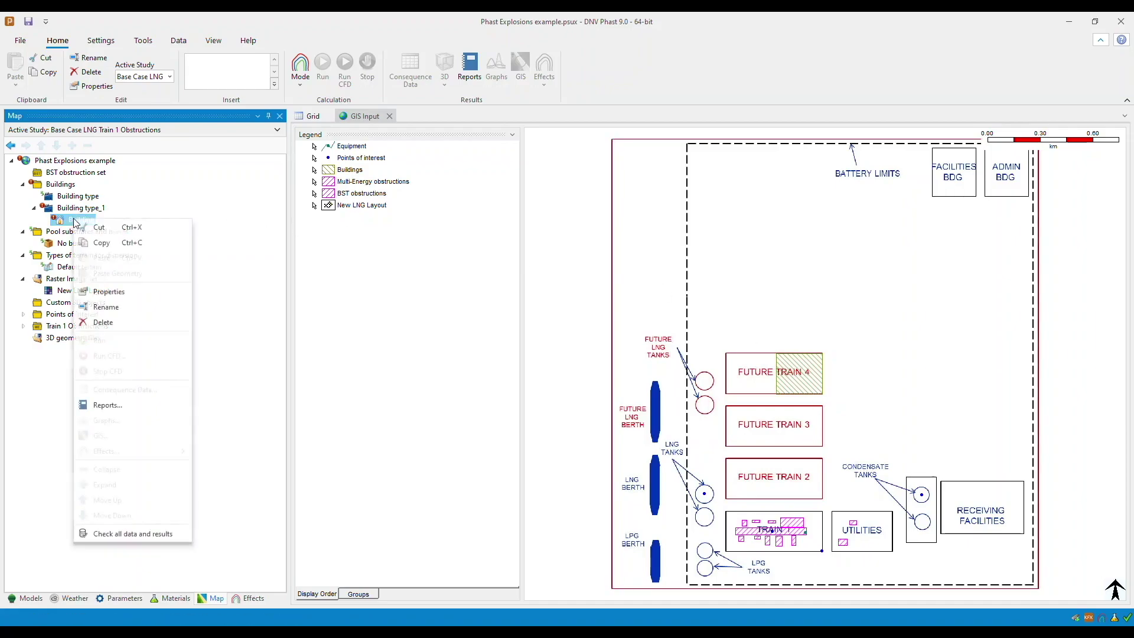
left_click(106, 307)
type("Processi")
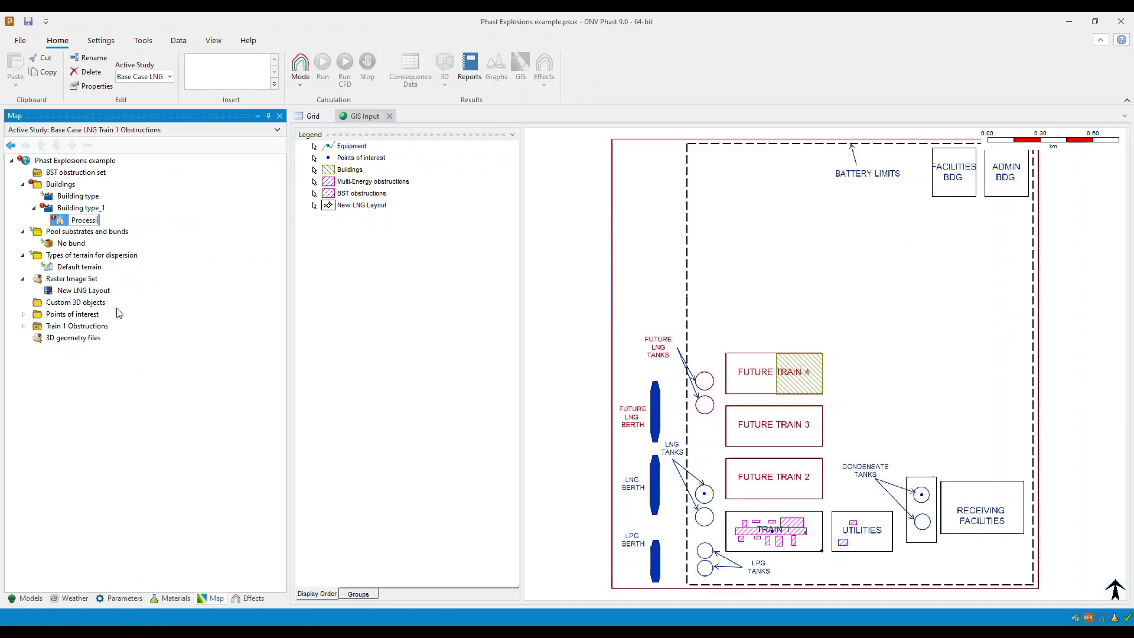
type("ng Unit-1")
key("Return")
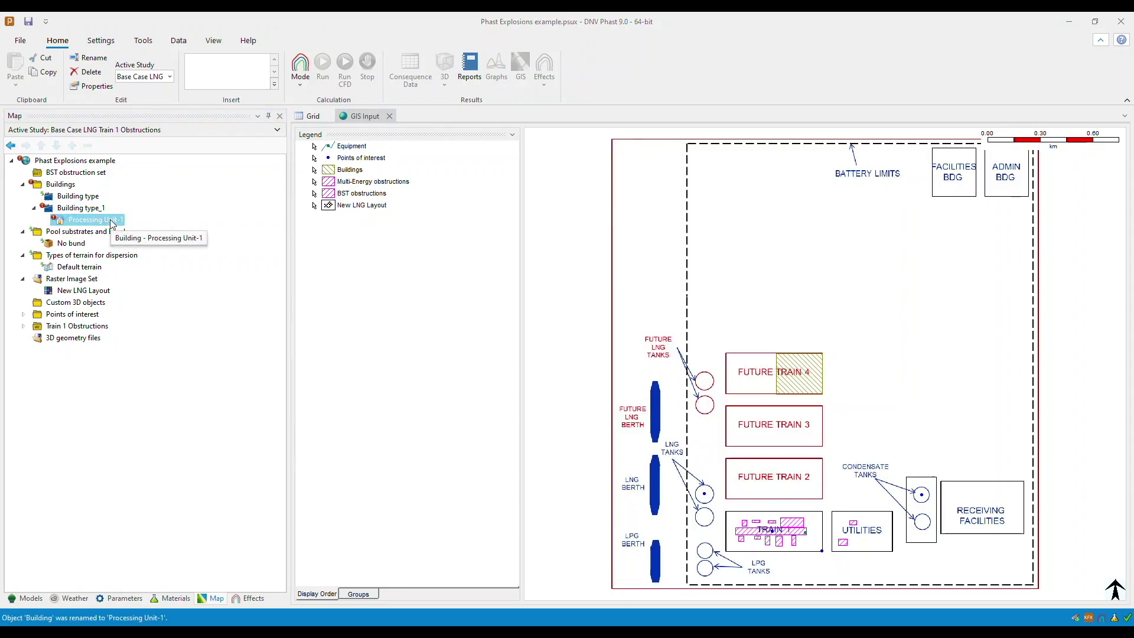
double_click(95, 219)
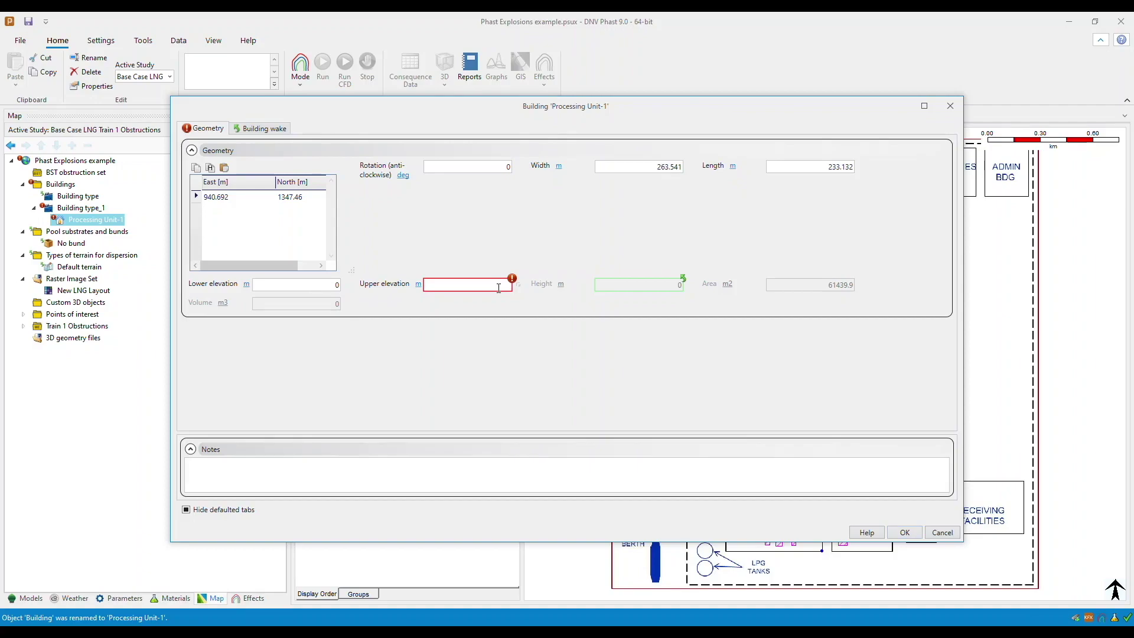
Set Processing Unit-1's upper elevation to 4 m, check Building wake, and accept with OK
type("4")
key("Tab")
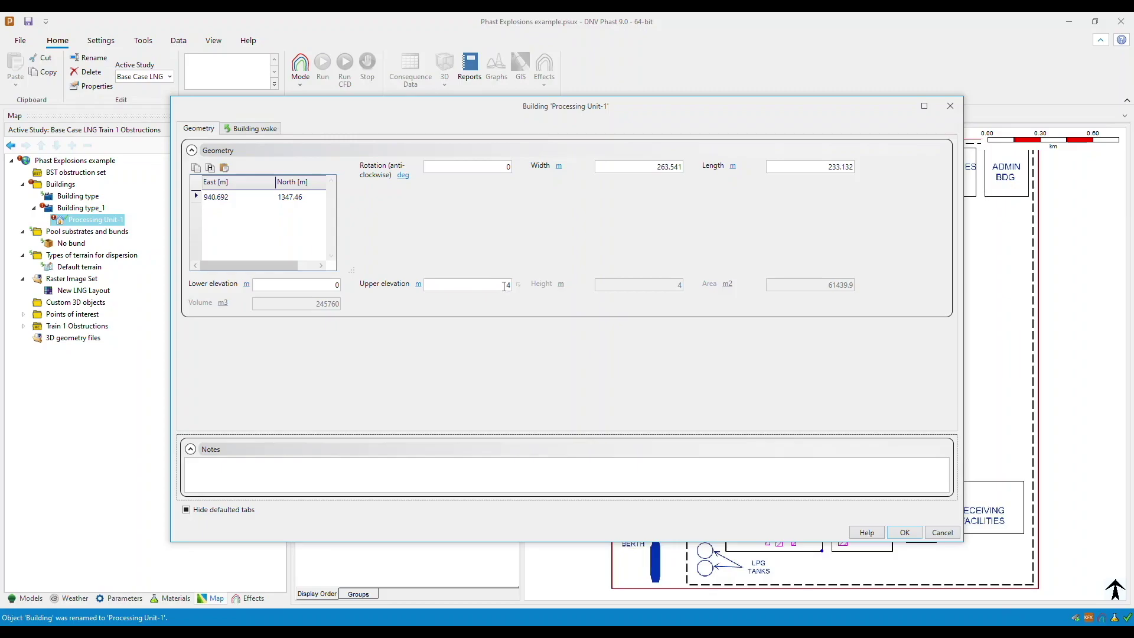
left_click(269, 130)
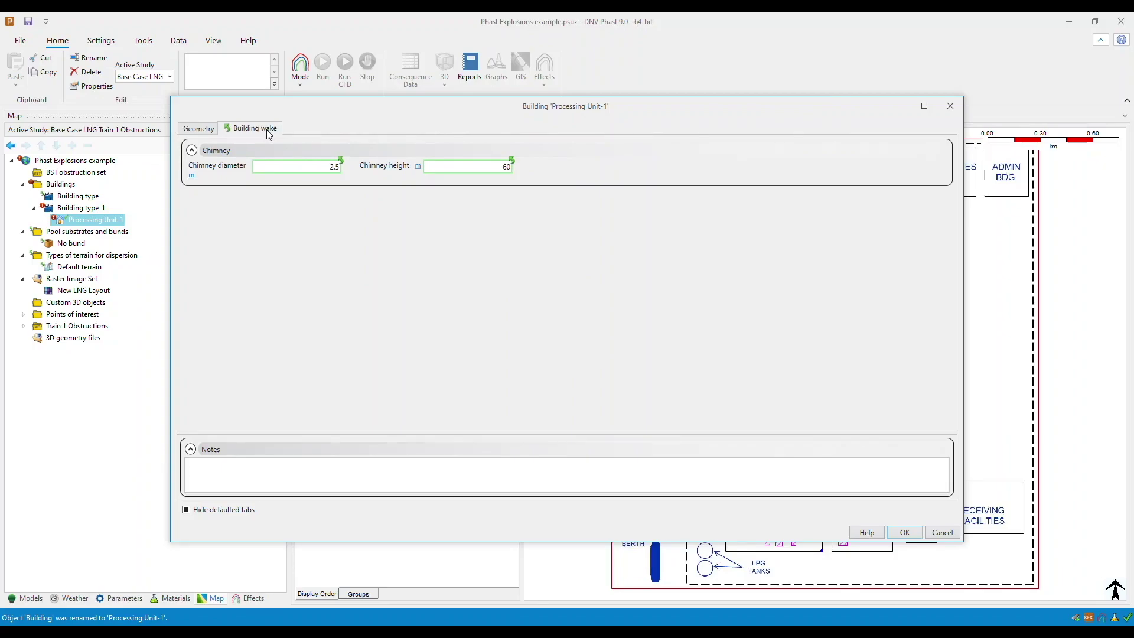
left_click(904, 532)
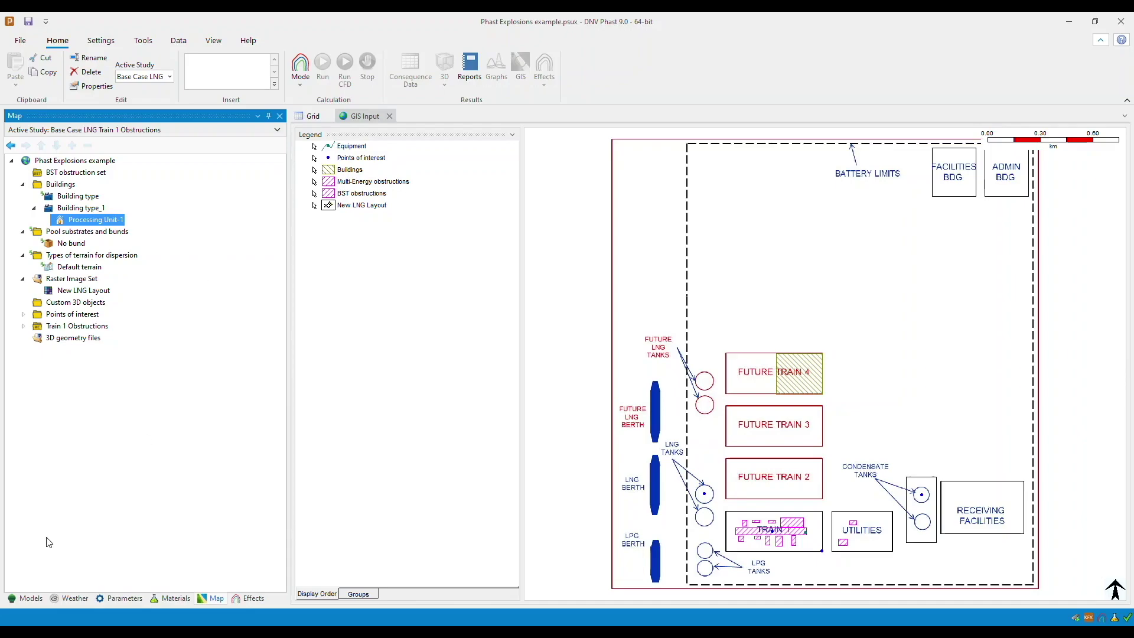
Set Feed Gas to Absorber's release building to Processing Unit-1, in-building release on, wake Roof/lee
left_click(29, 598)
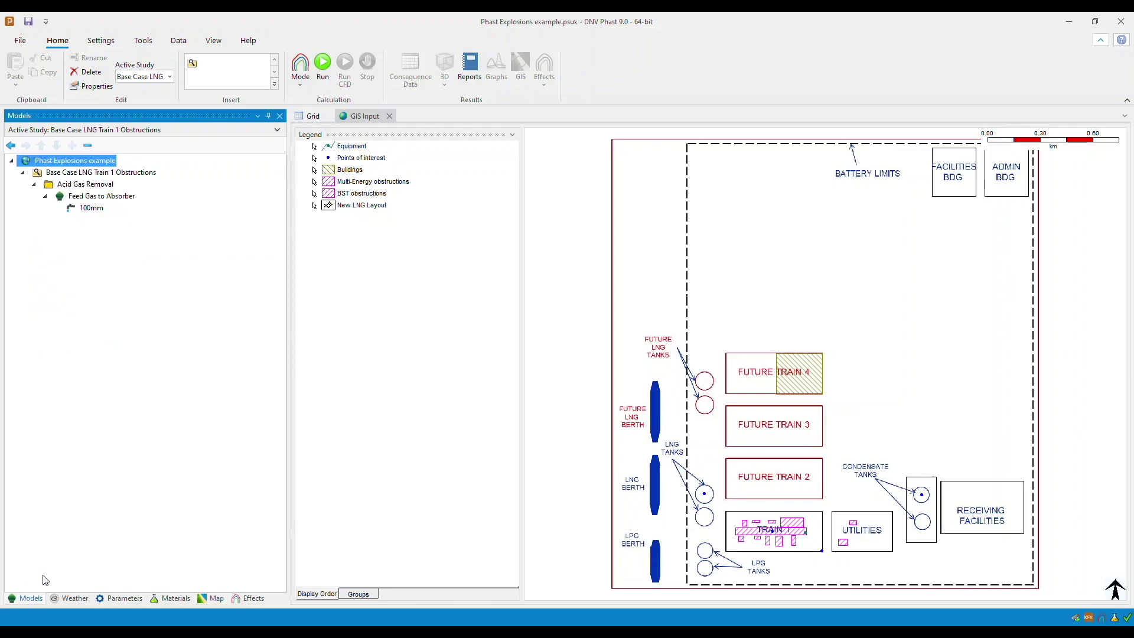
double_click(101, 196)
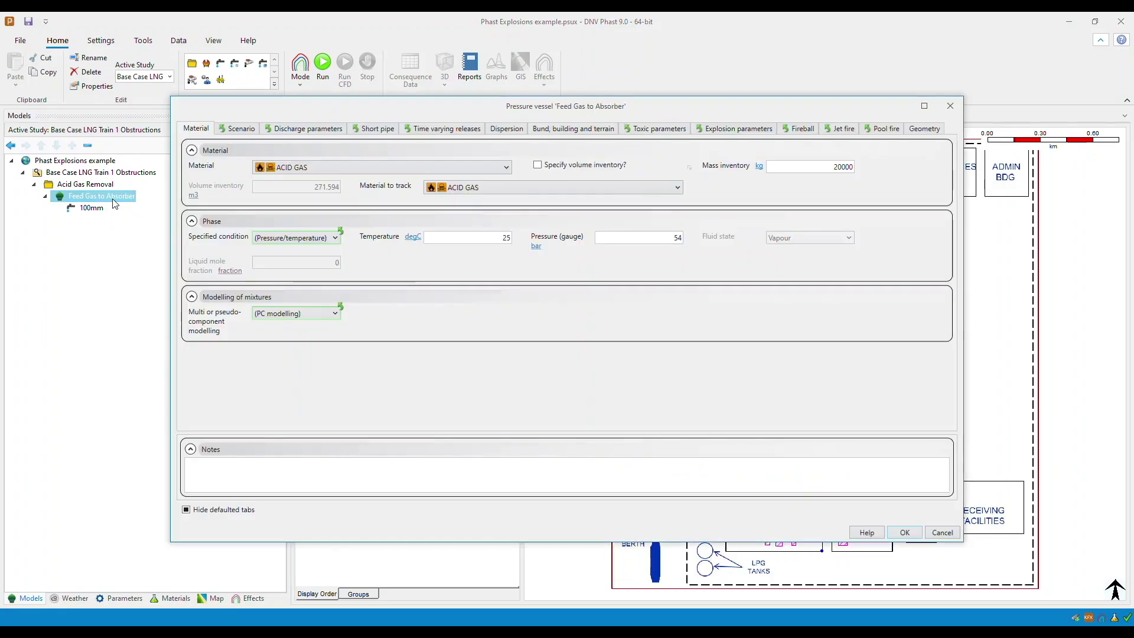
left_click(589, 134)
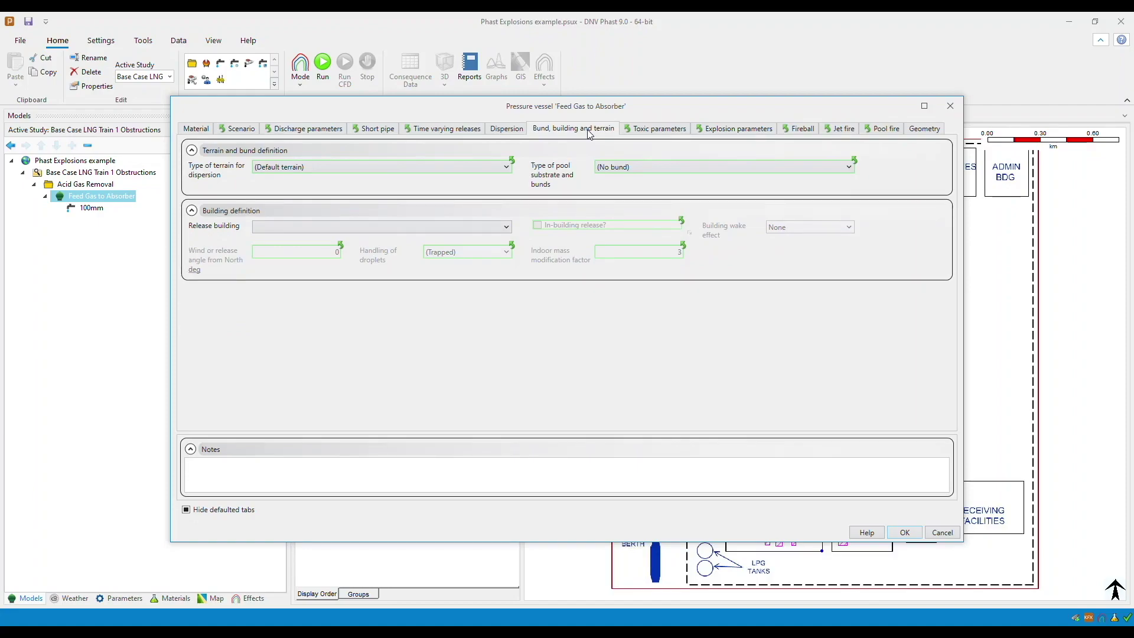
left_click(431, 231)
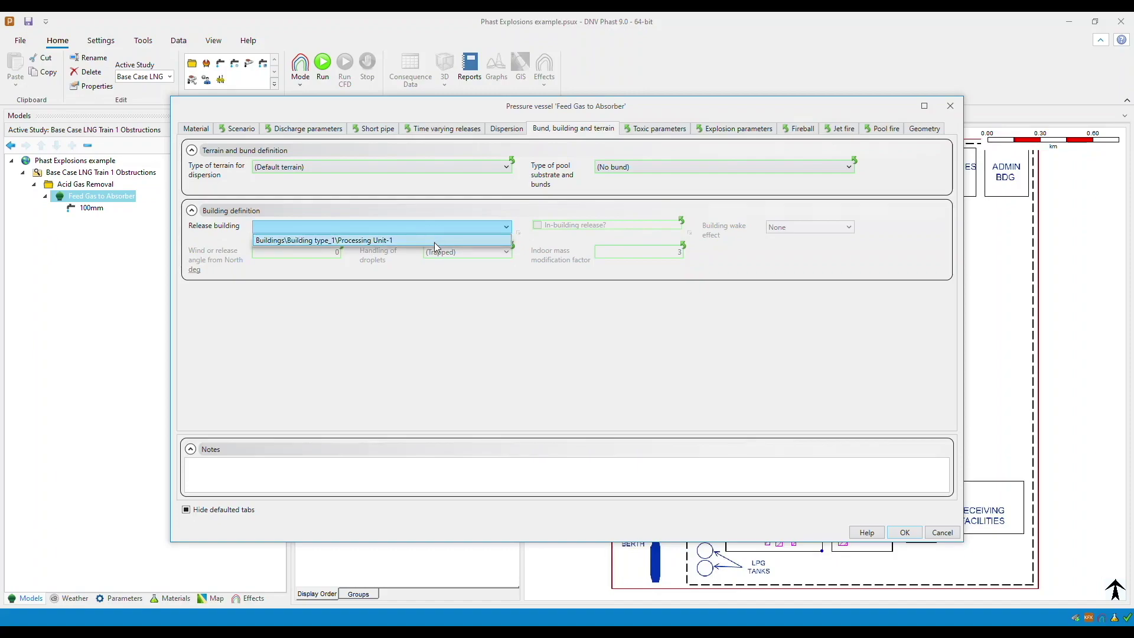
left_click(435, 242)
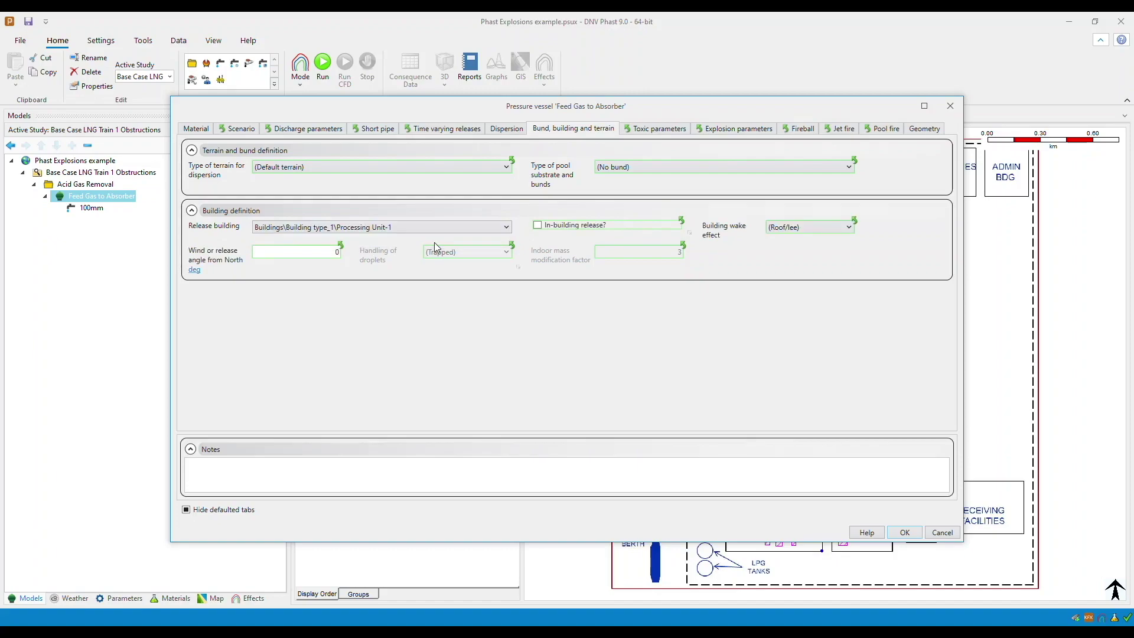
left_click(538, 226)
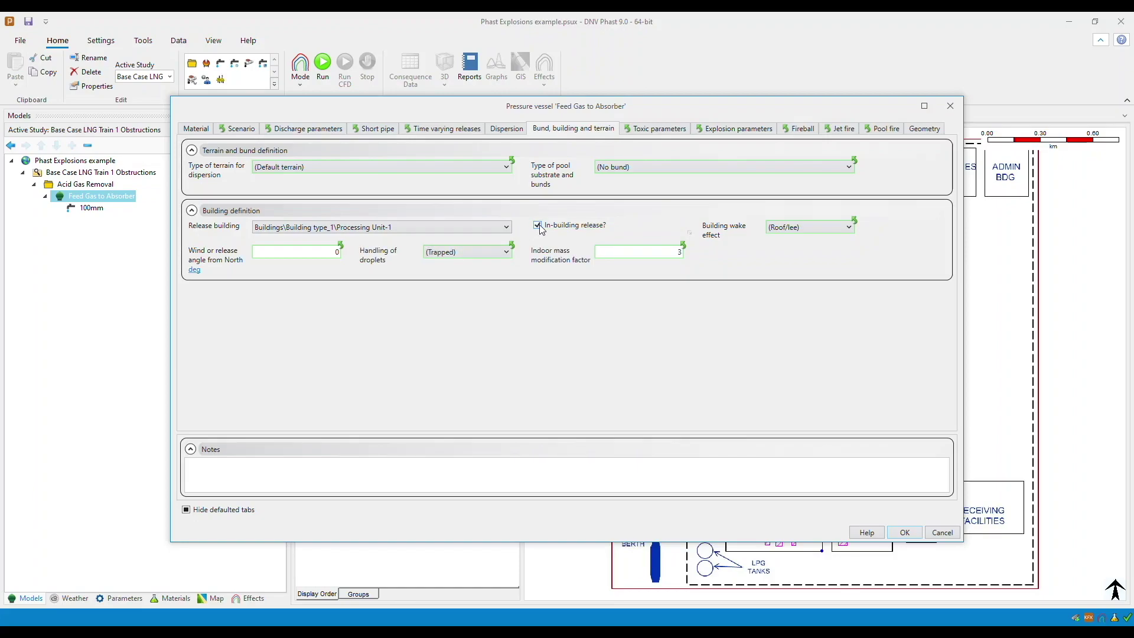
left_click(824, 232)
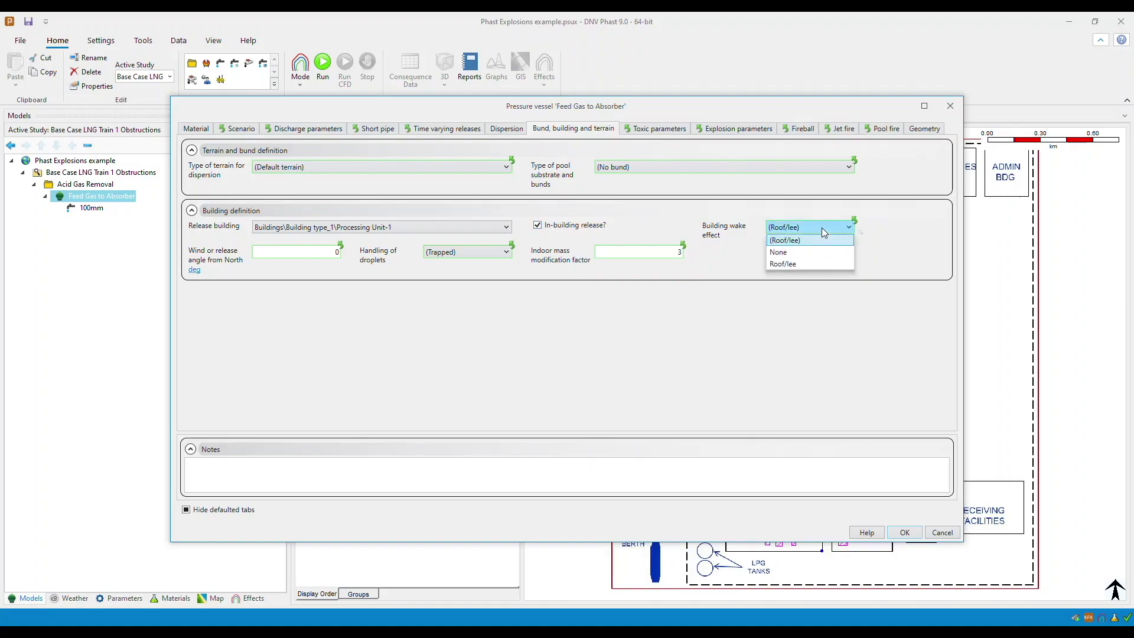
left_click(824, 230)
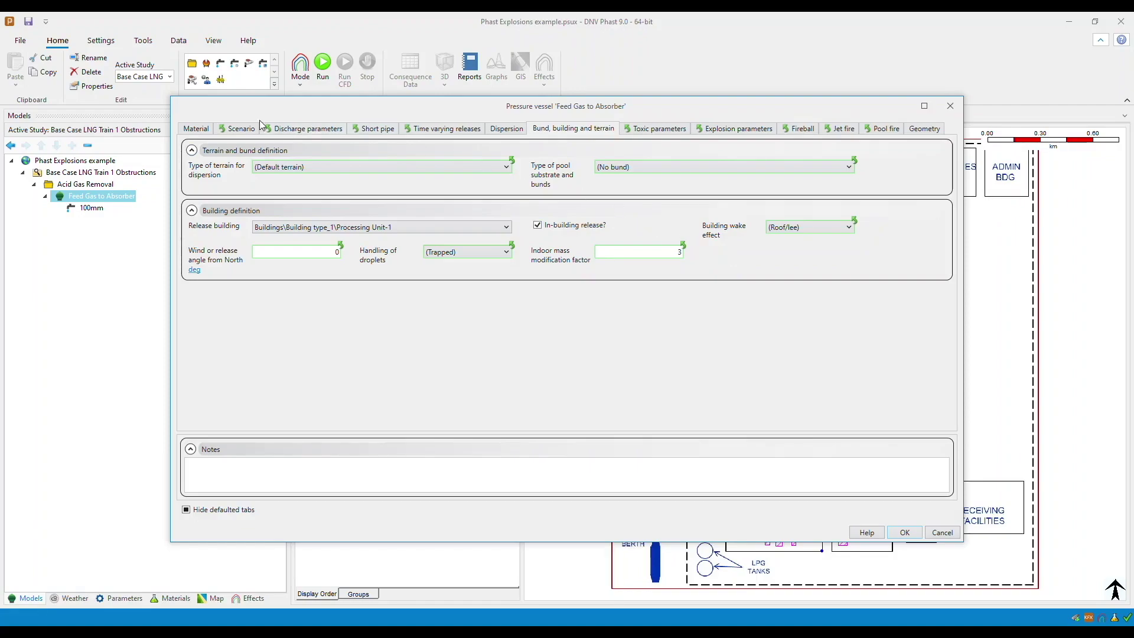
left_click(195, 130)
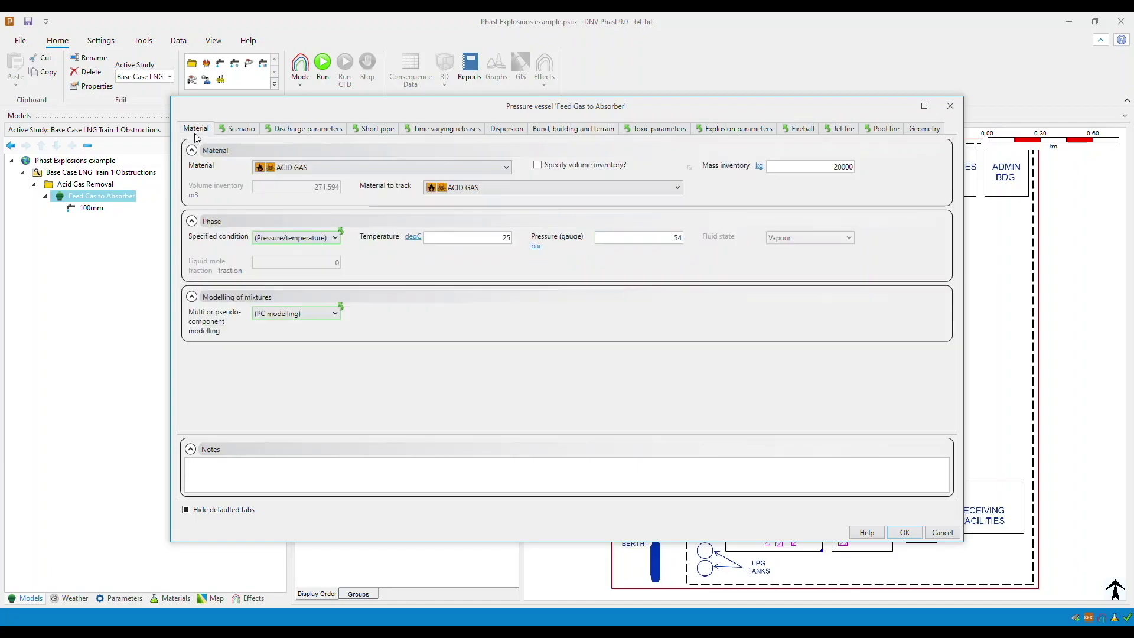
In Toxic parameters, specify Buildings\Building type_1 as the downwind building type
left_click(646, 131)
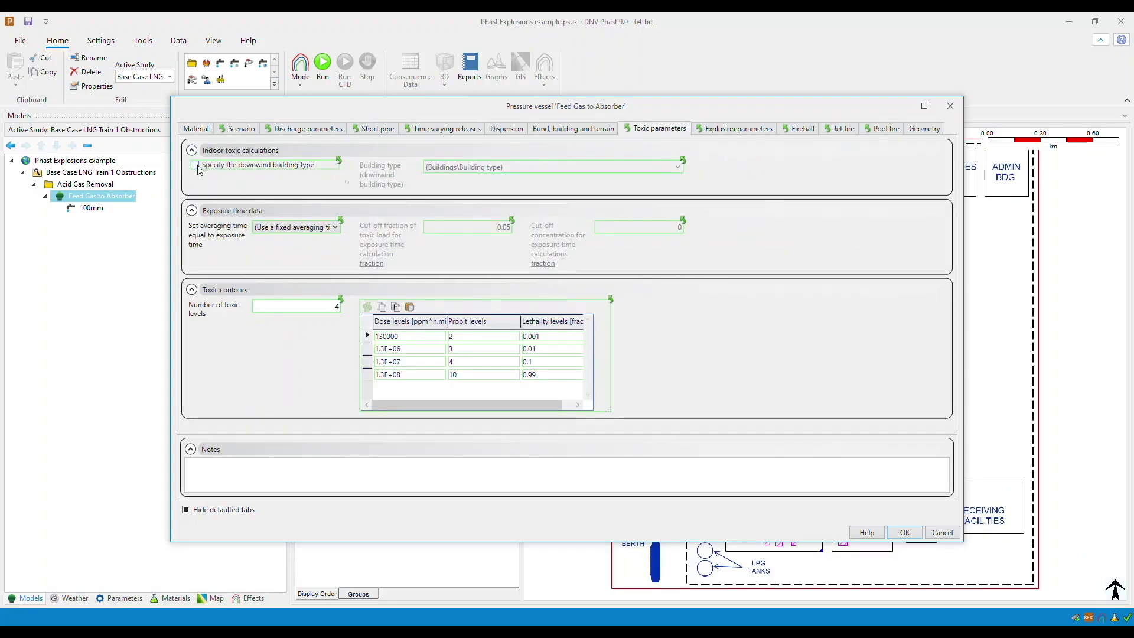
left_click(197, 166)
left_click(197, 166)
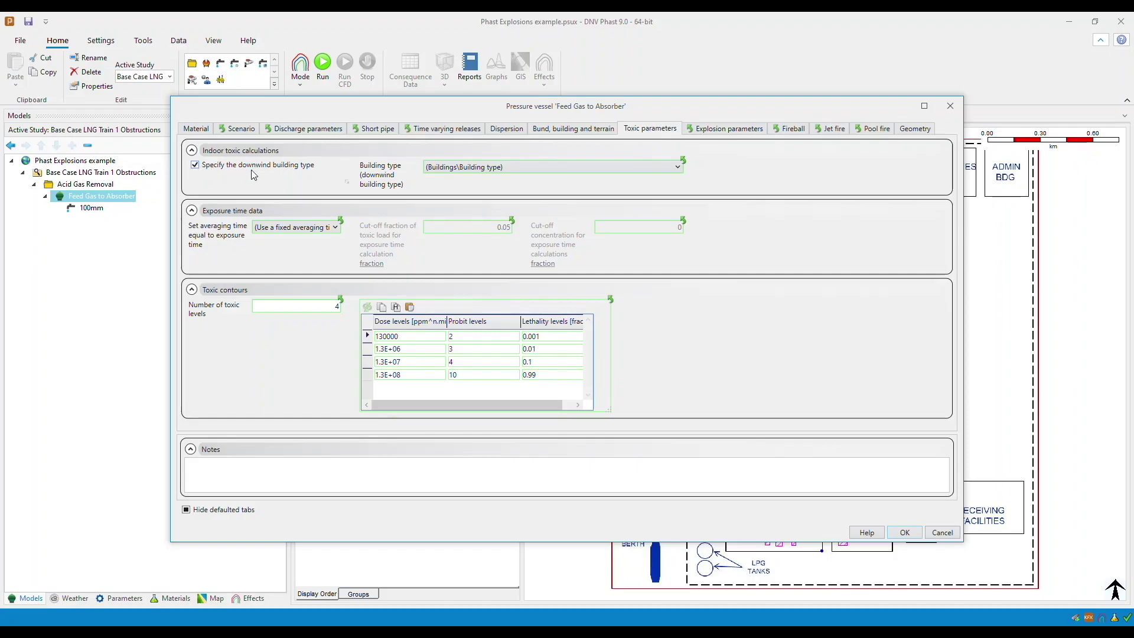
left_click(464, 169)
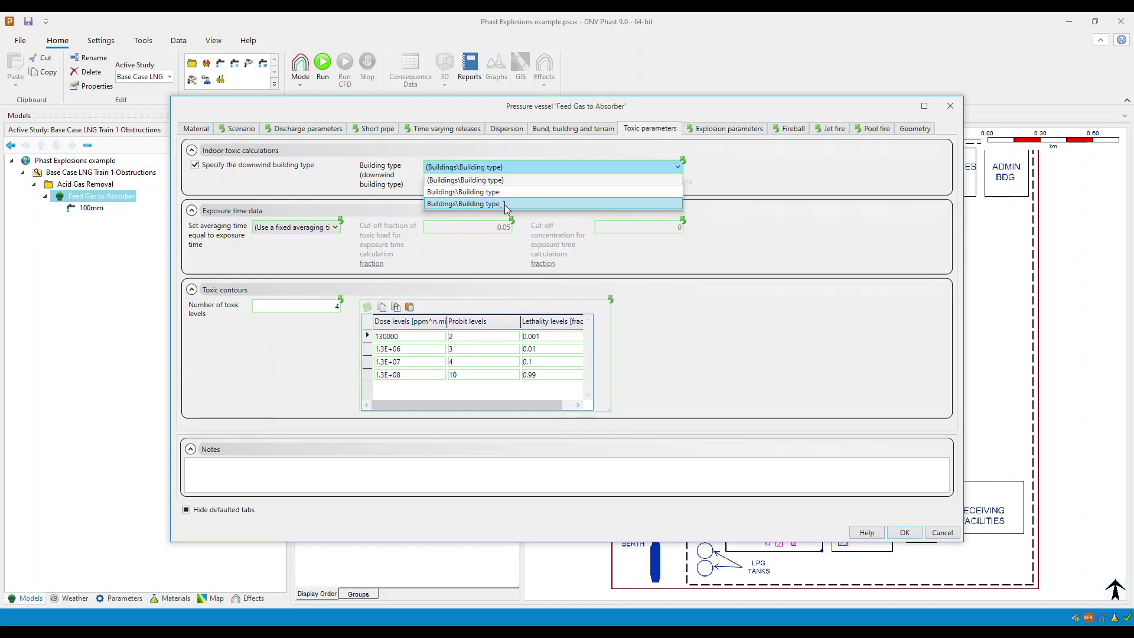
left_click(506, 203)
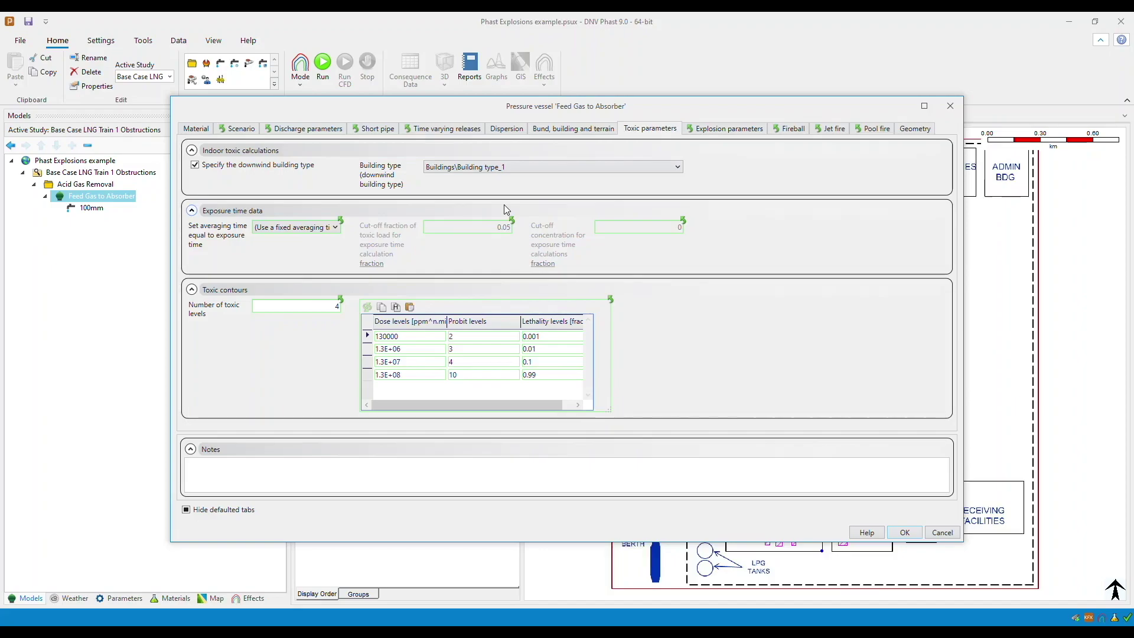
Close the Feed Gas to Absorber pressure vessel dialog, returning to the GIS Input map
key("Escape")
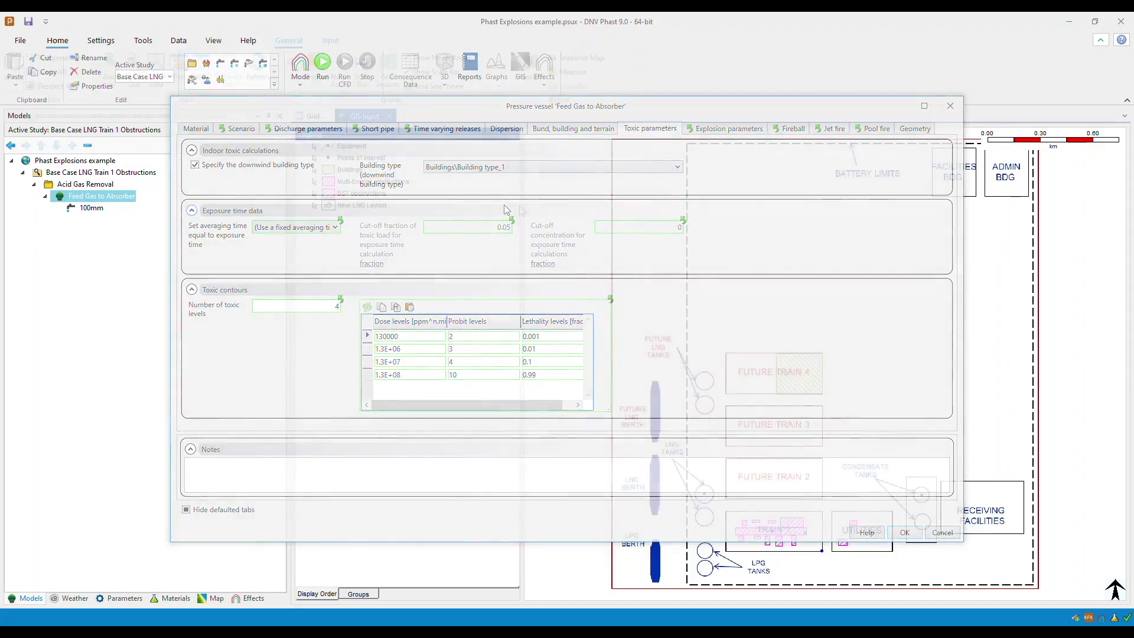